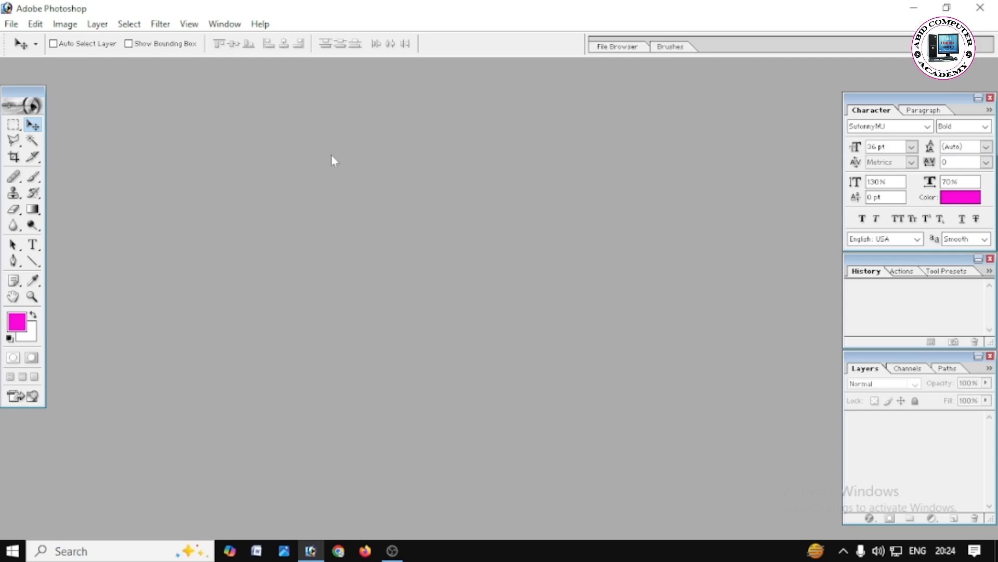
left_click(90, 31)
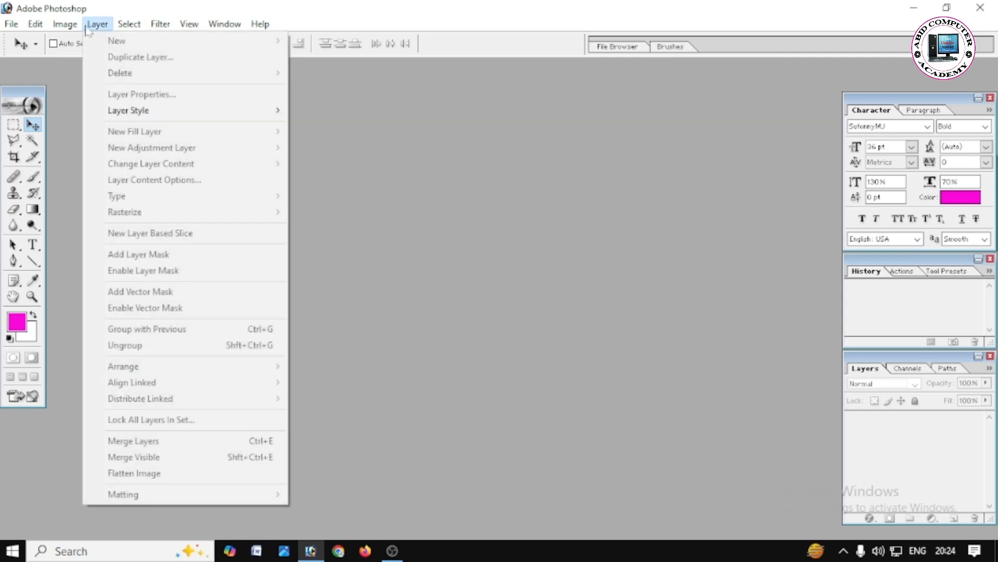
left_click(432, 267)
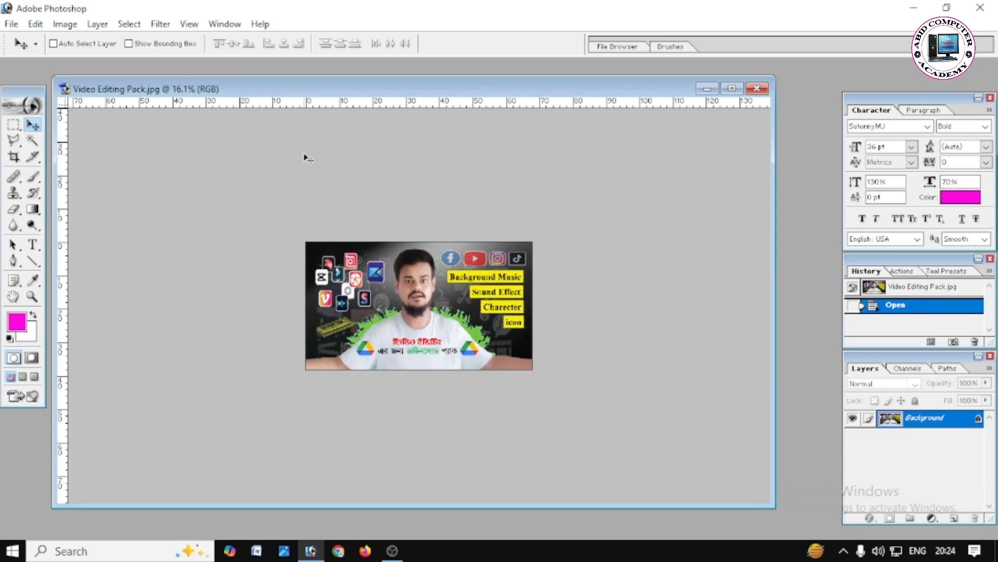
Step: Create a new layer named "mmmm" in Video Editing Pack.jpg with Normal mode and 100% opacity
left_click(97, 24)
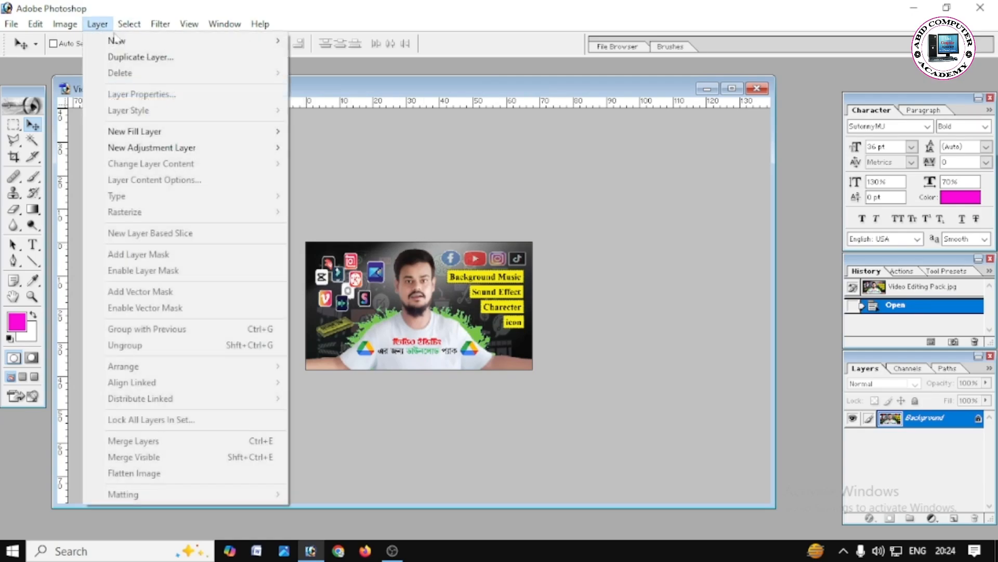
mouse_move(122, 41)
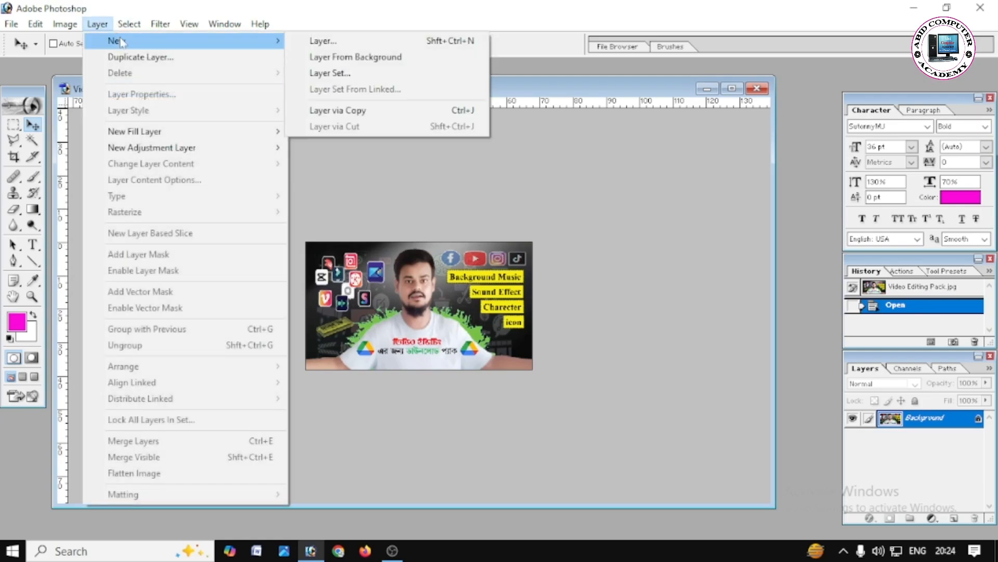
left_click(342, 44)
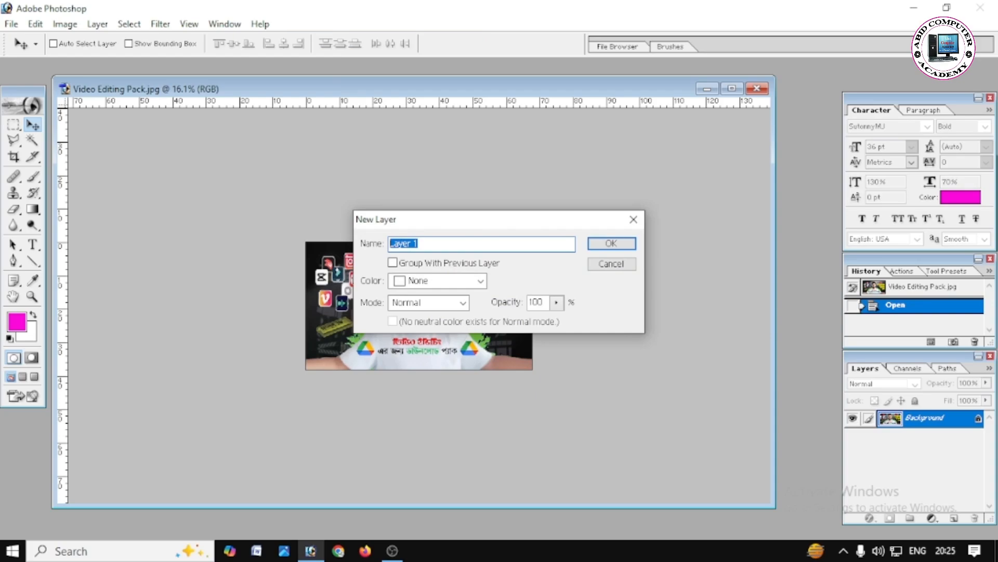
type("mmmm")
left_click(595, 247)
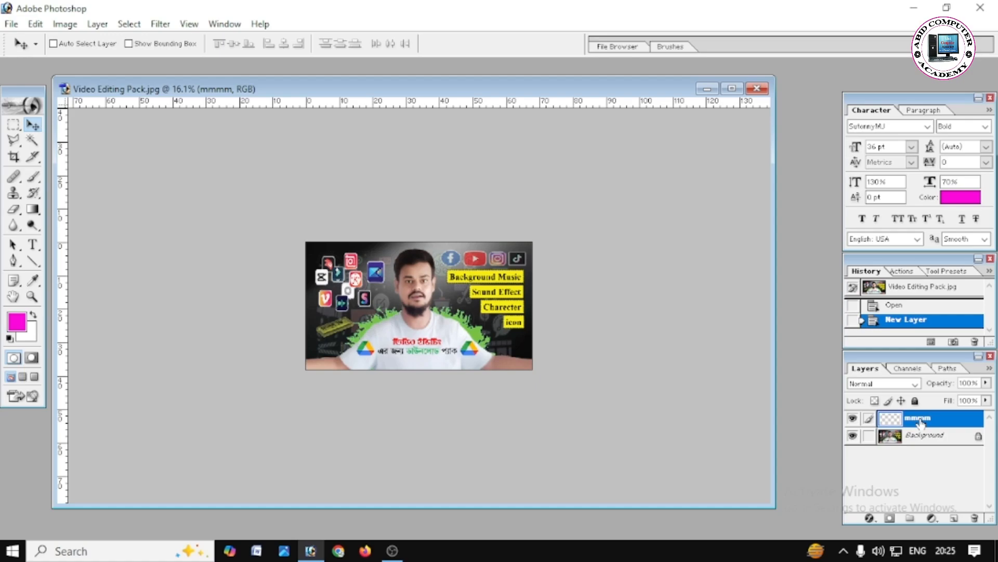
Step: Add another empty layer above "mmmm" using the default settings, without going through the New Layer dialog
key("ctrl+alt+minus")
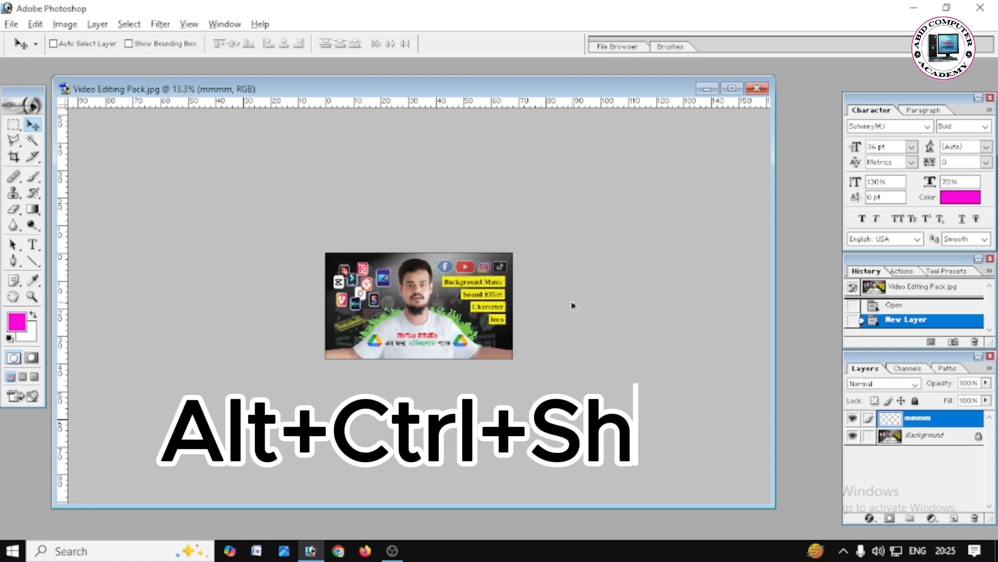
key("ctrl+alt+shift+n")
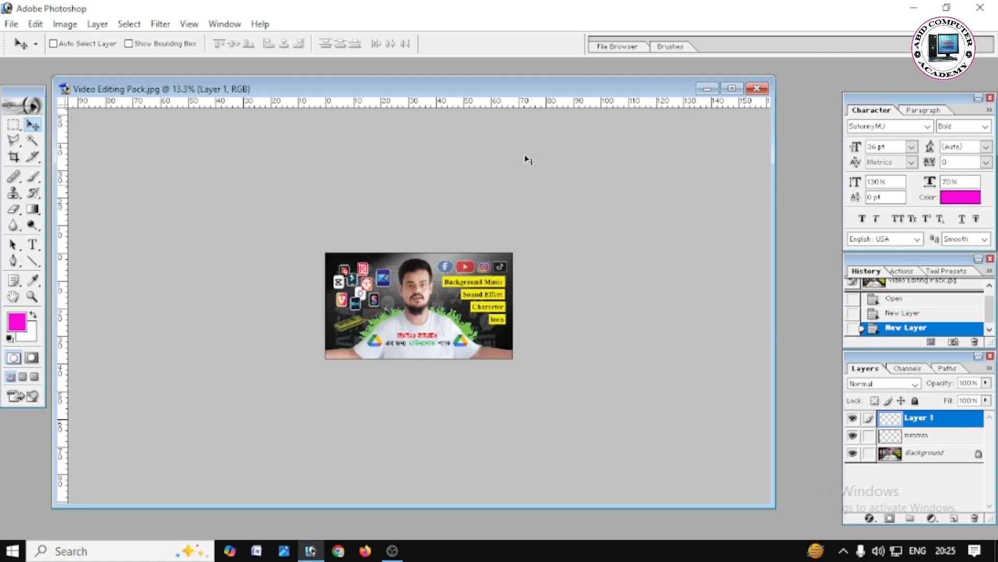
Step: Switch to Thoughts of Cat.jpg in a maximized window and copy its Background to a new layer with Layer via Copy
left_click(707, 89)
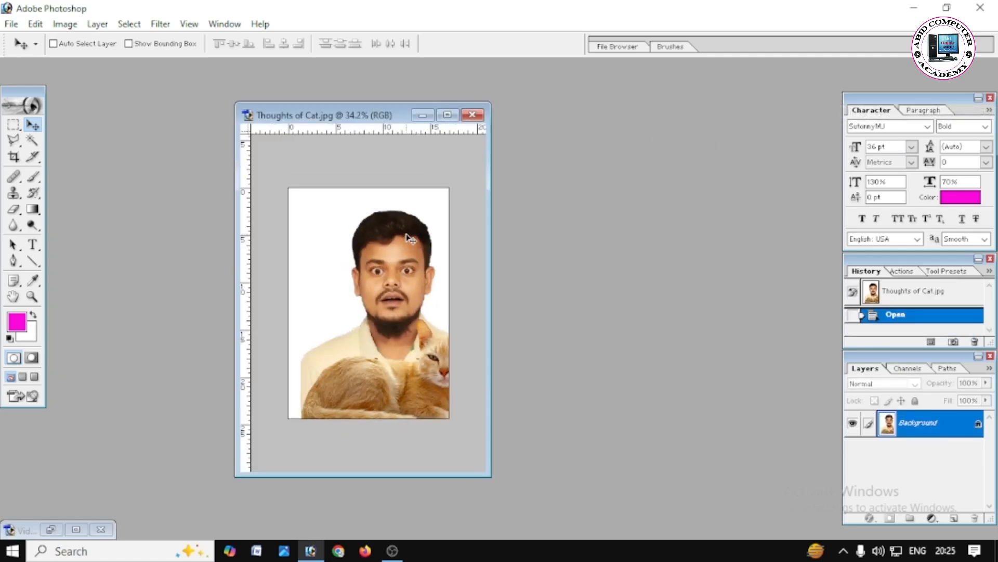
left_click(447, 115)
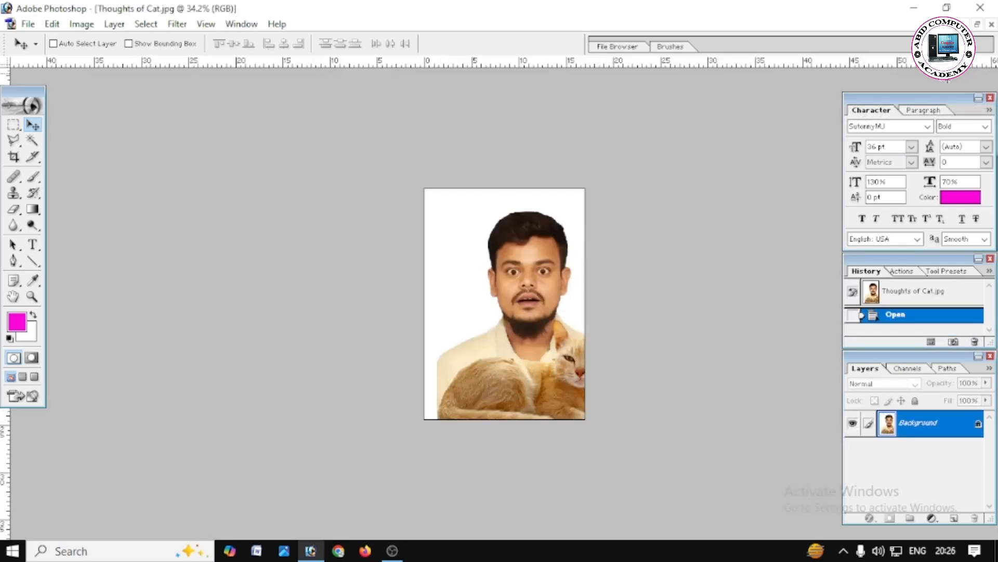
left_click(119, 25)
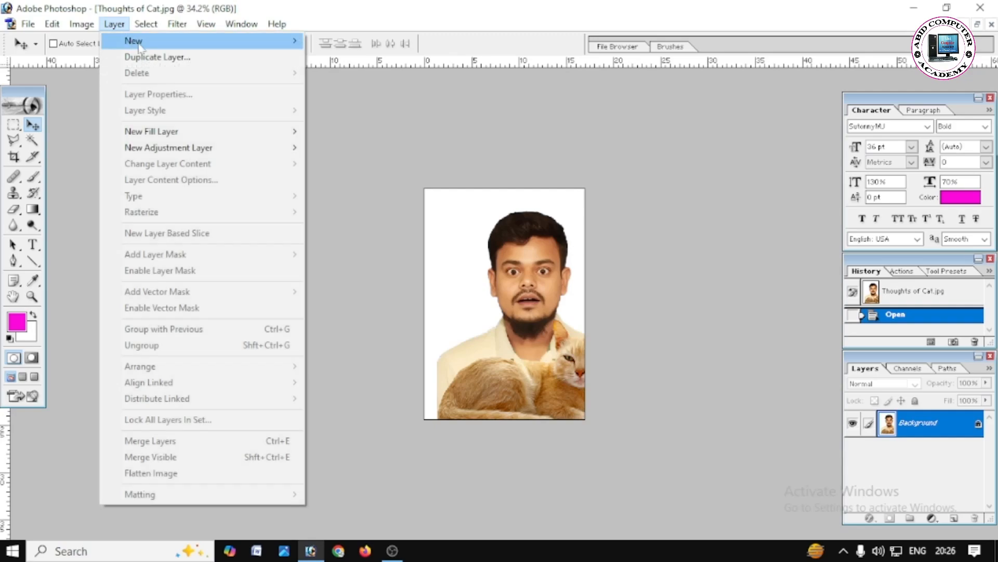
mouse_move(141, 48)
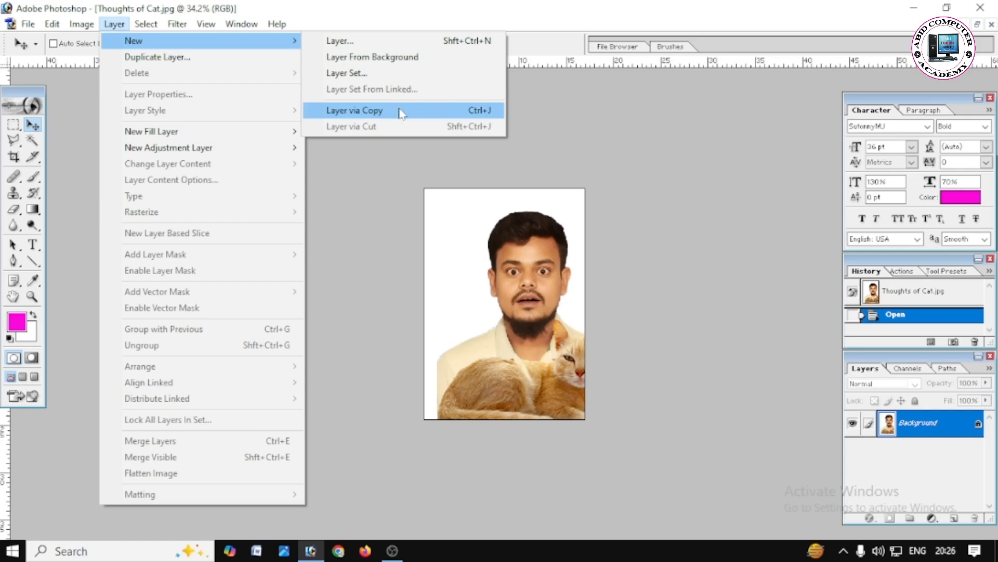
left_click(919, 430)
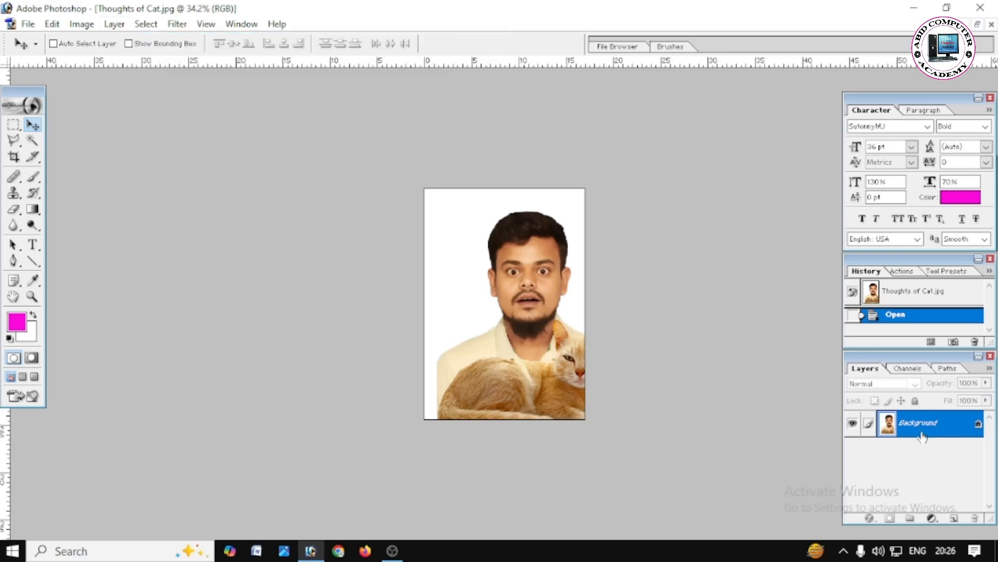
left_click_drag(922, 437, 922, 432)
key("ctrl+j")
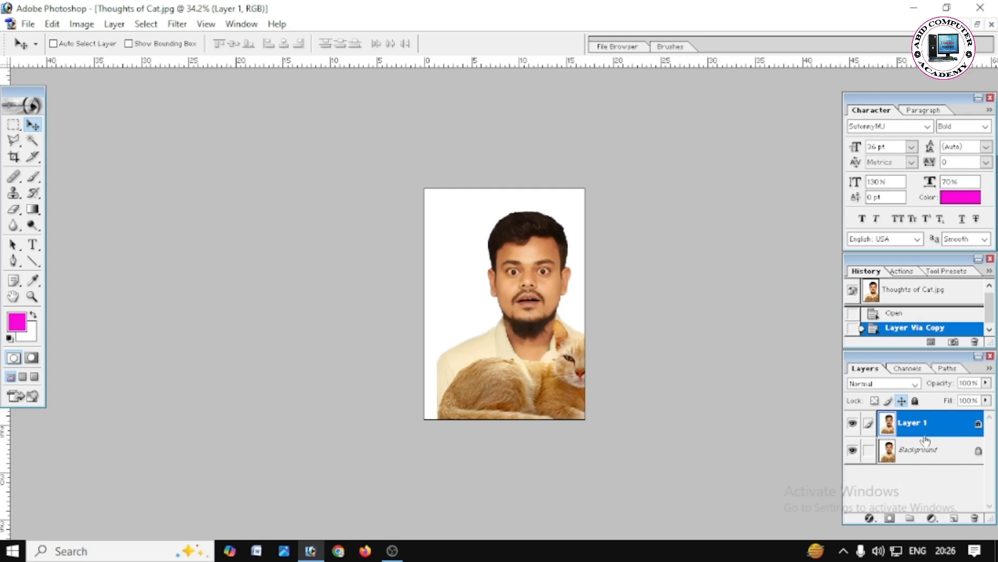
Step: Show the grid over the photo and group Layer 1 with the Background layer beneath it
key("ctrl+apostrophe")
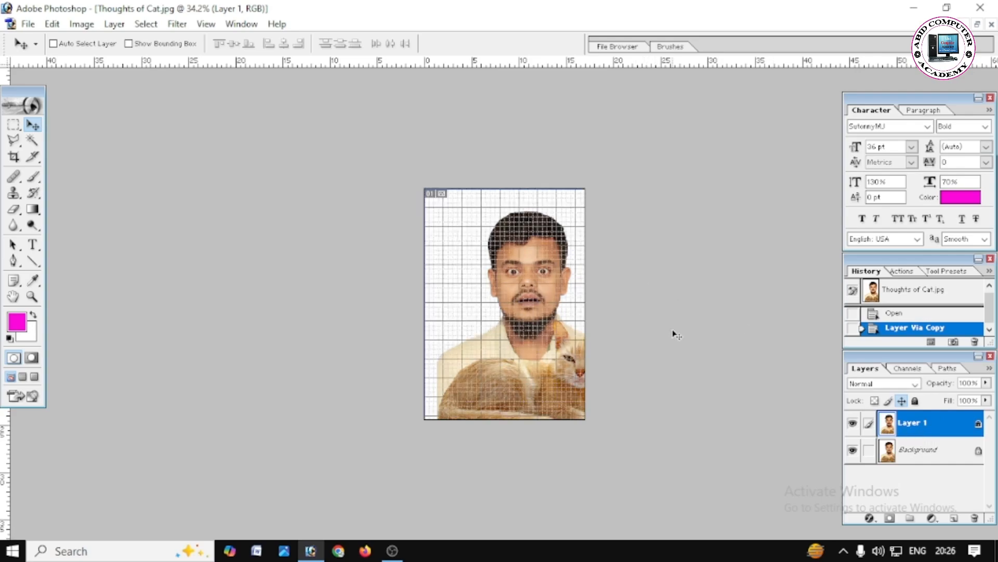
key("ctrl+g")
Step: Make nine more copies of the portrait layer with Layer via Copy
key("ctrl+j")
key("ctrl+j")
key("ctrl+j")
key("ctrl+j")
key("ctrl+j")
key("ctrl+j")
key("ctrl+j")
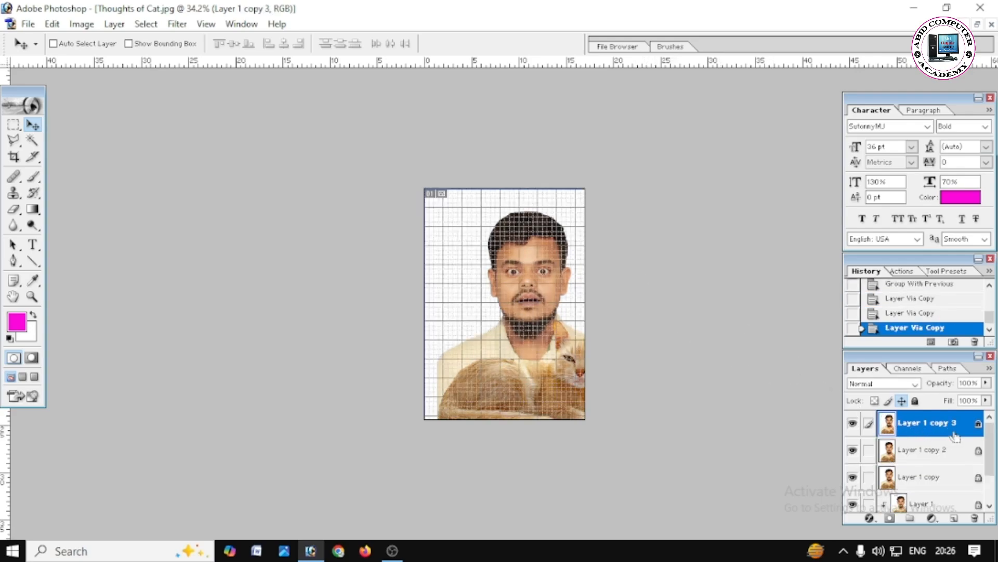
key("ctrl+j")
key("ctrl+j")
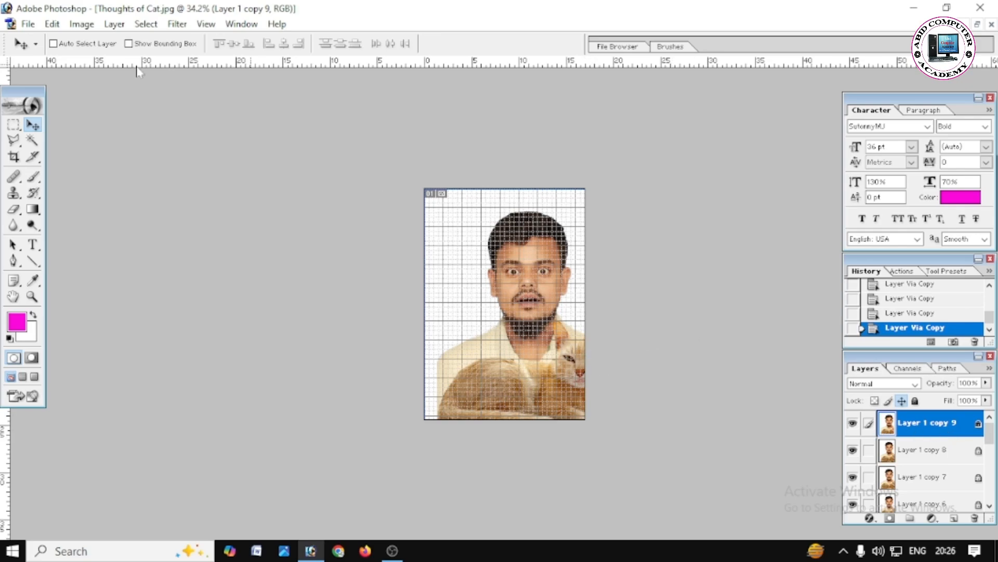
Step: Duplicate the topmost layer within Thoughts of Cat.jpg using Duplicate Layer, keeping the suggested name
left_click(113, 24)
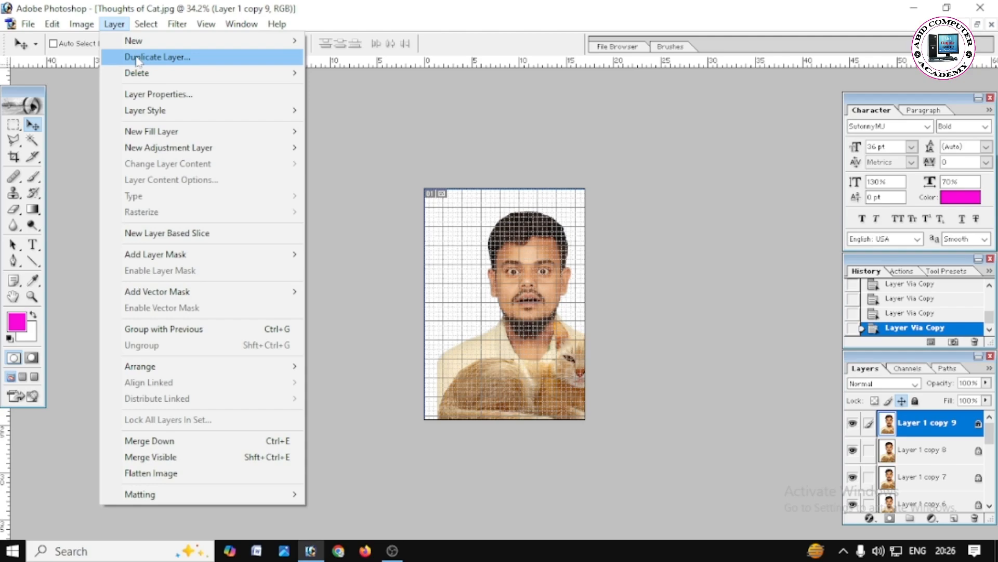
left_click(137, 58)
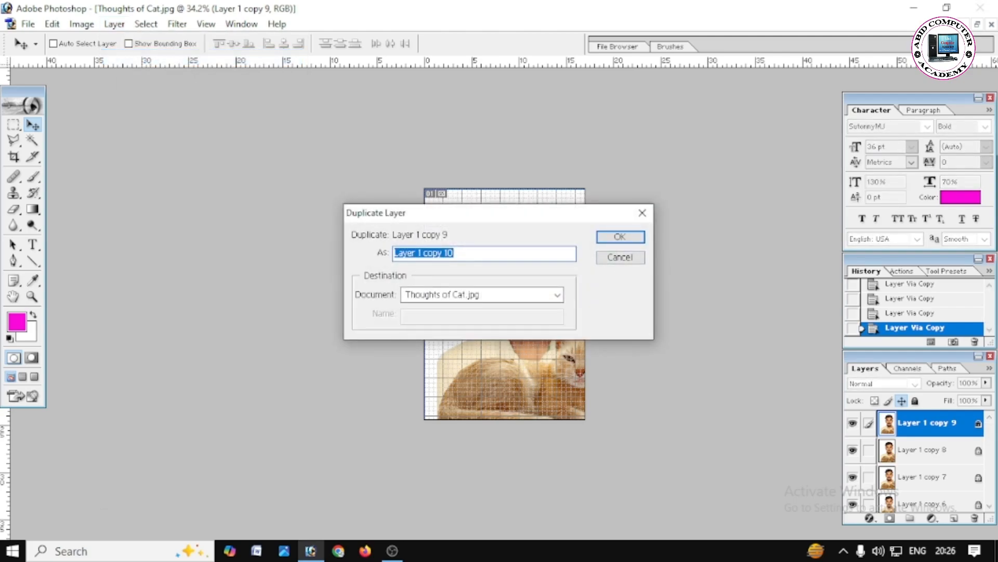
left_click(421, 252)
left_click_drag(454, 252, 394, 252)
left_click(618, 237)
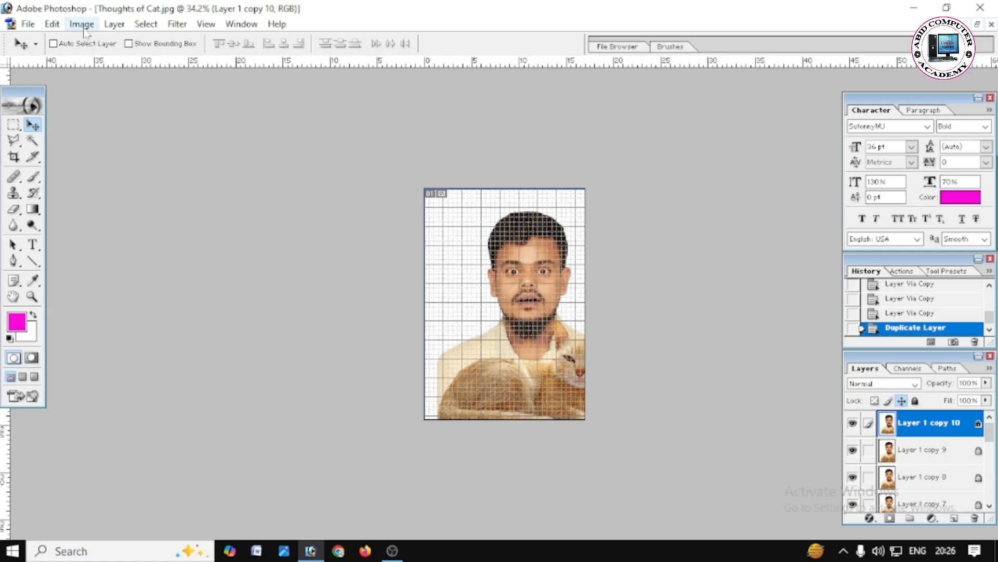
Step: Delete the topmost layer, Layer 1 copy 10, and confirm the deletion
left_click(114, 24)
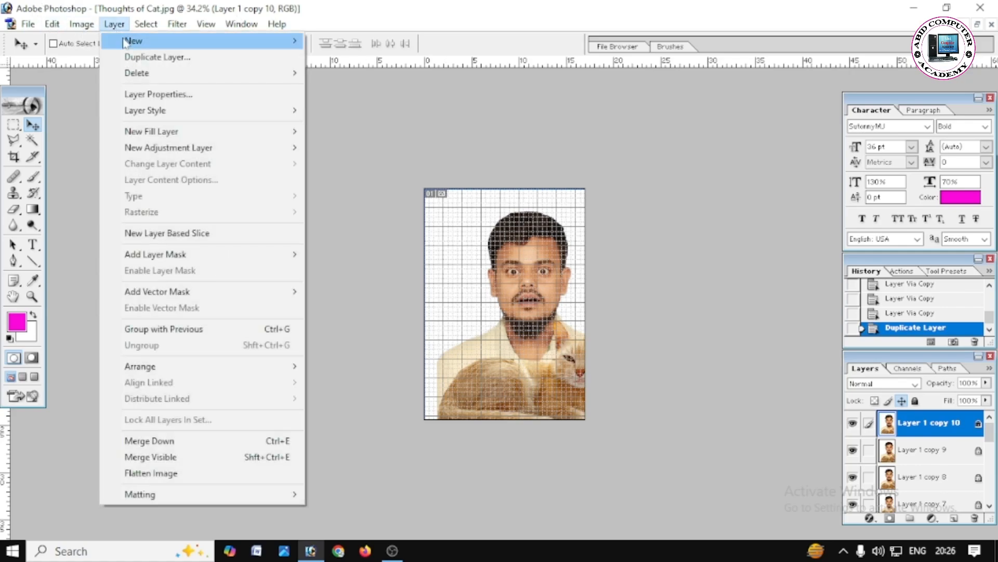
mouse_move(177, 74)
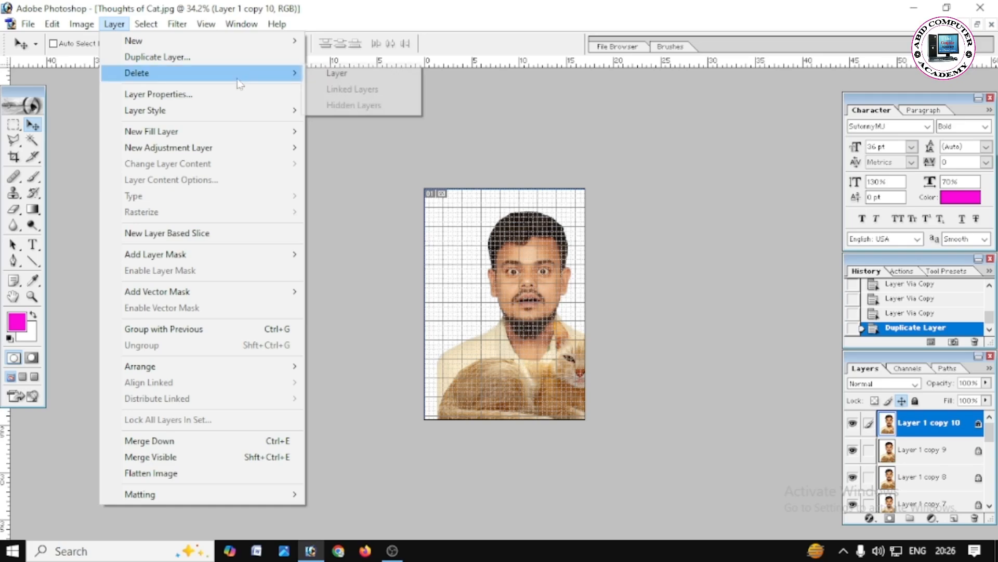
left_click(333, 73)
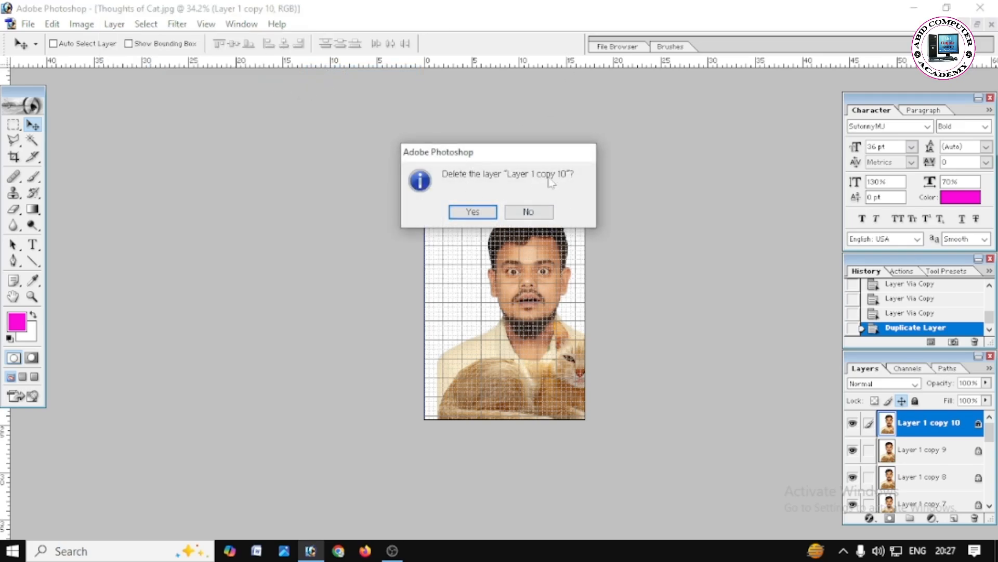
left_click(459, 216)
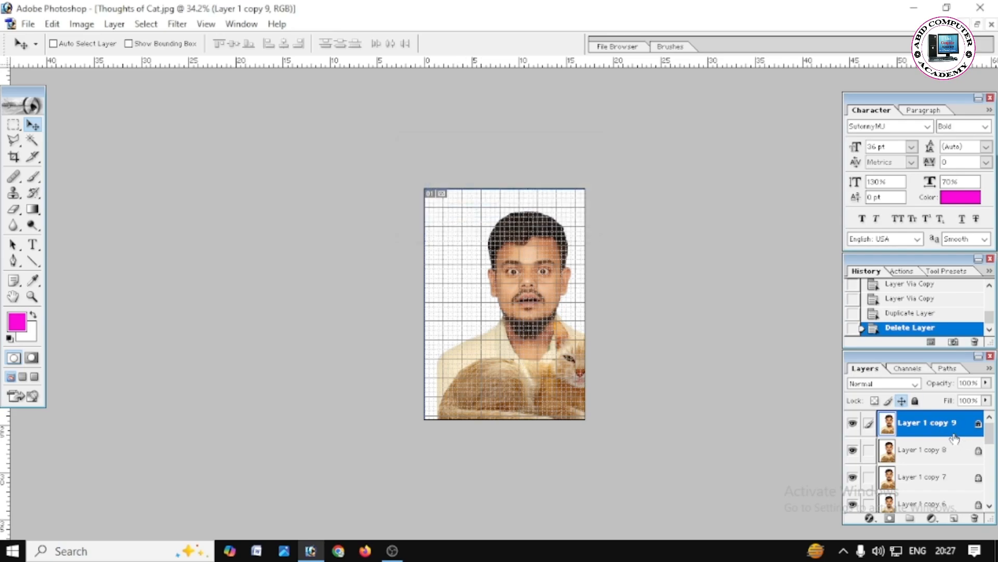
Step: Delete Layer 1 copy 9 through its own layer options and confirm the deletion
right_click(926, 431)
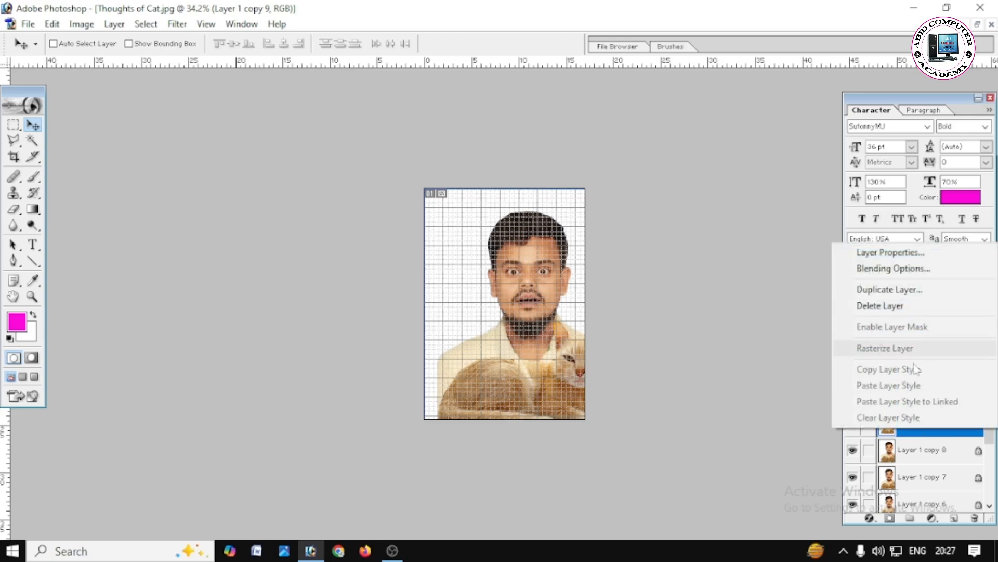
left_click(884, 306)
left_click(464, 208)
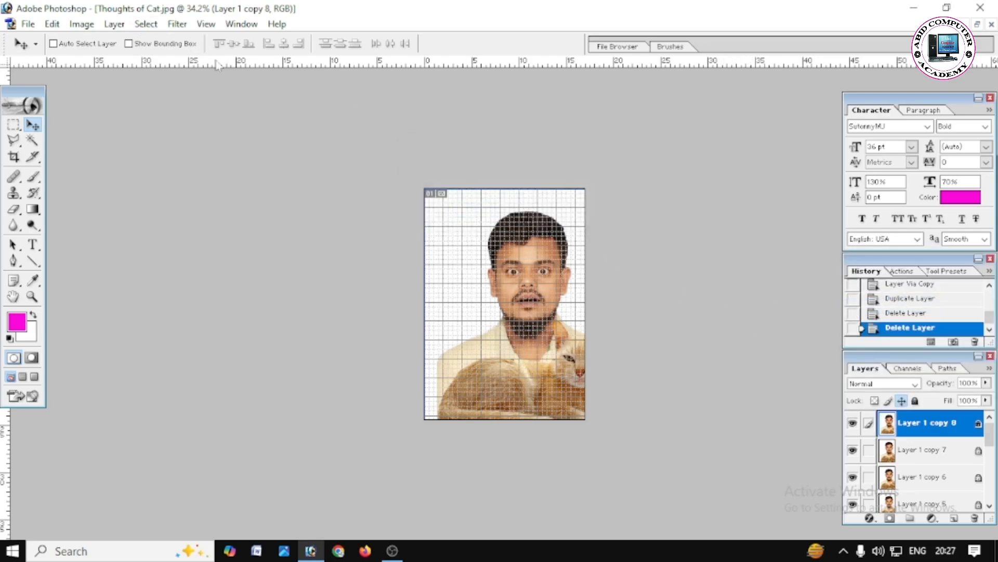
left_click(114, 24)
mouse_move(214, 118)
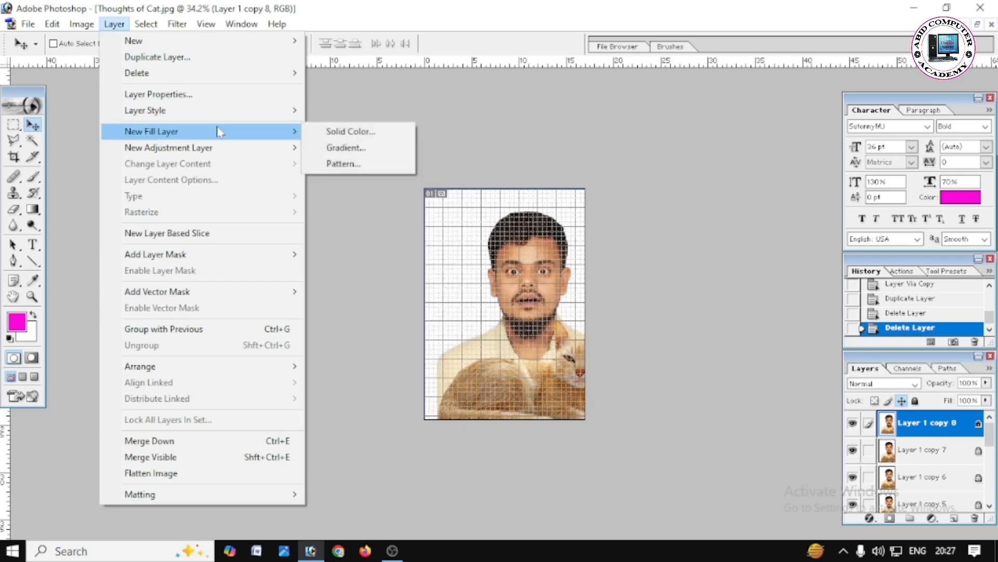
left_click(920, 422)
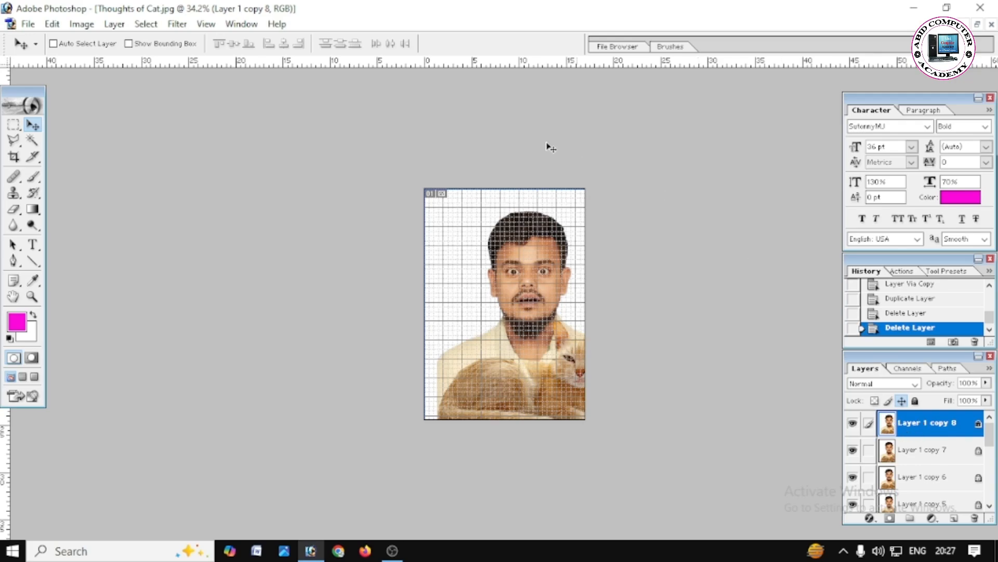
left_click(114, 25)
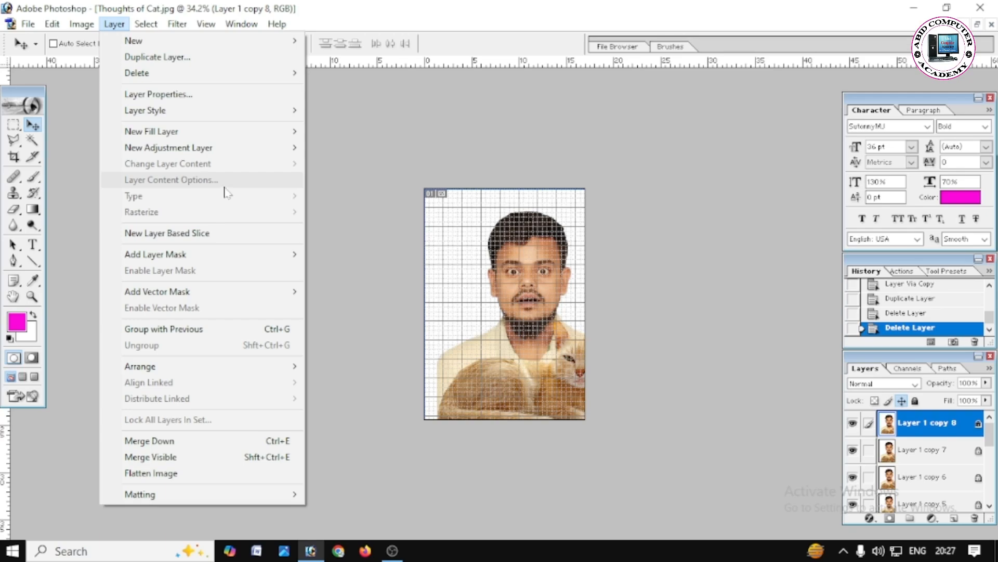
mouse_move(163, 116)
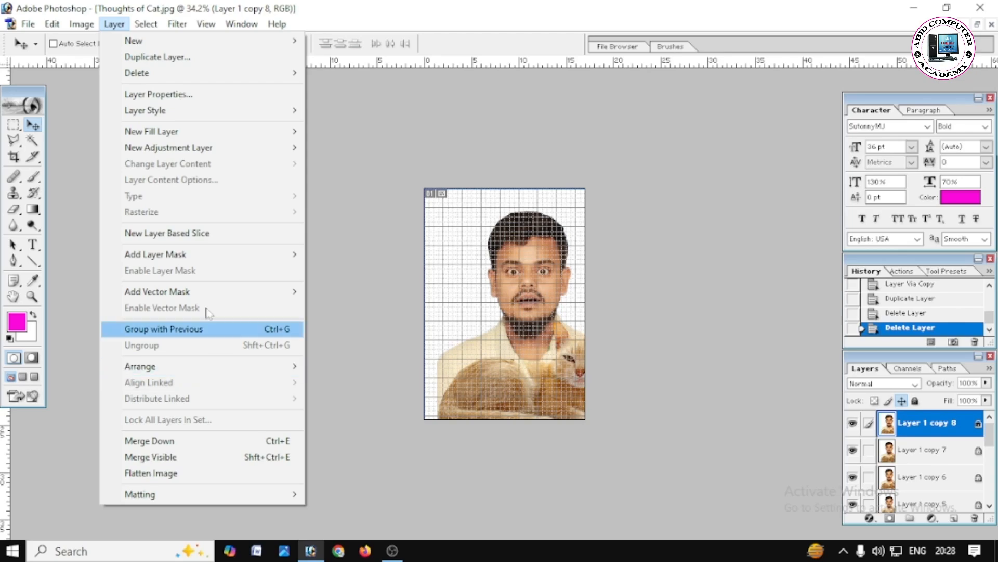
left_click(512, 234)
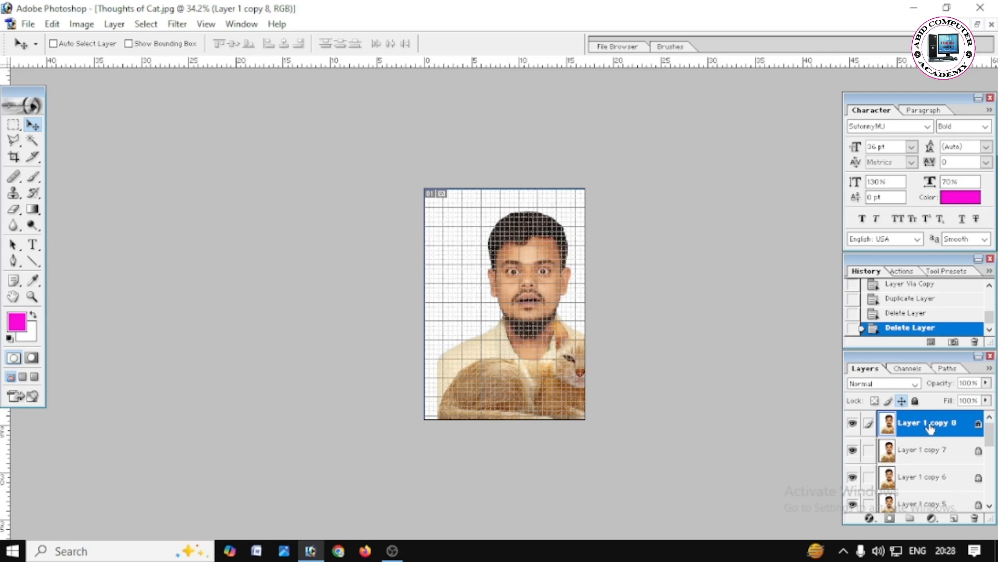
Step: Merge the stacked copies down one by one, from Layer 1 copy 8 into Layer 1 copy
scroll(927, 442, "down", 5)
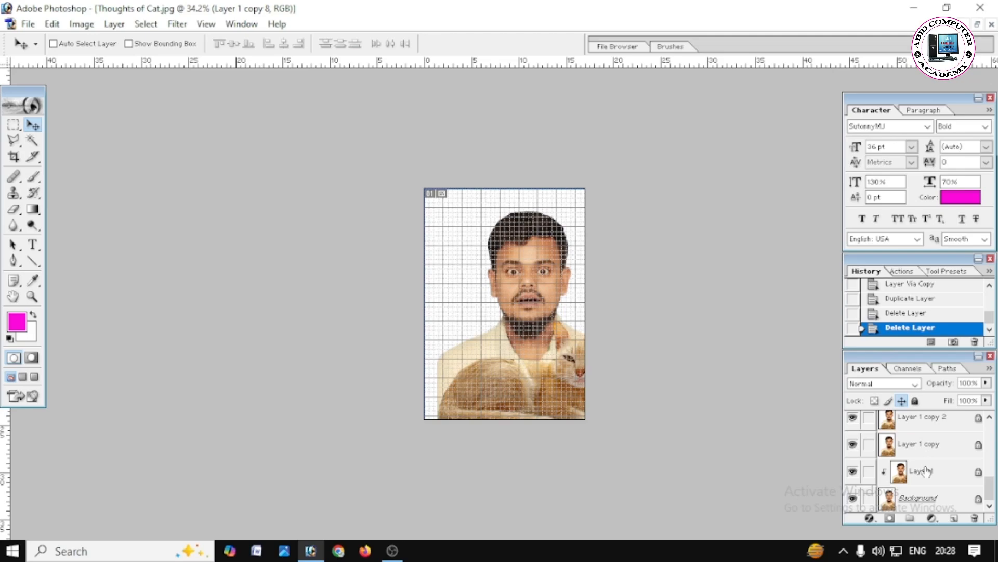
scroll(926, 471, "up", 5)
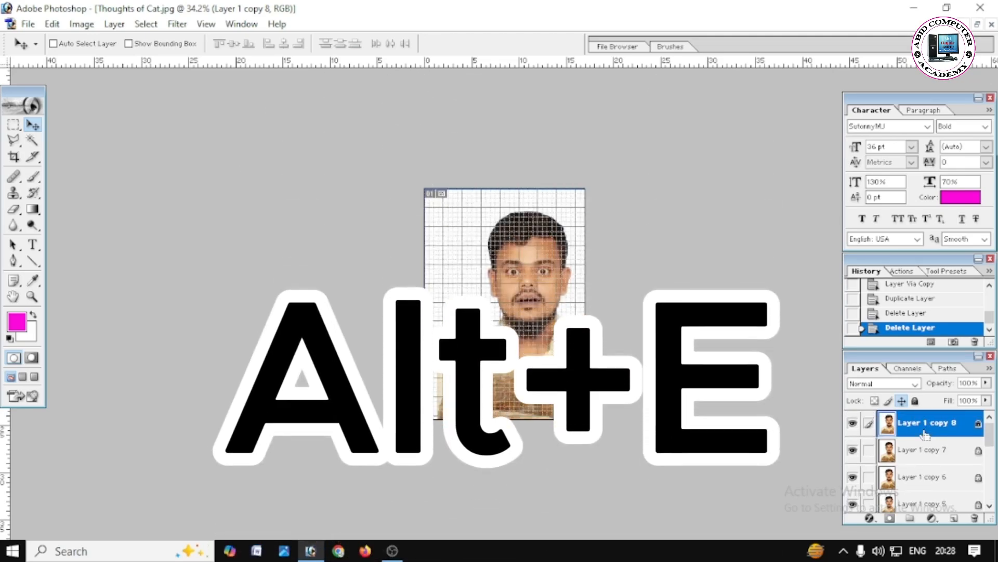
key("ctrl+e")
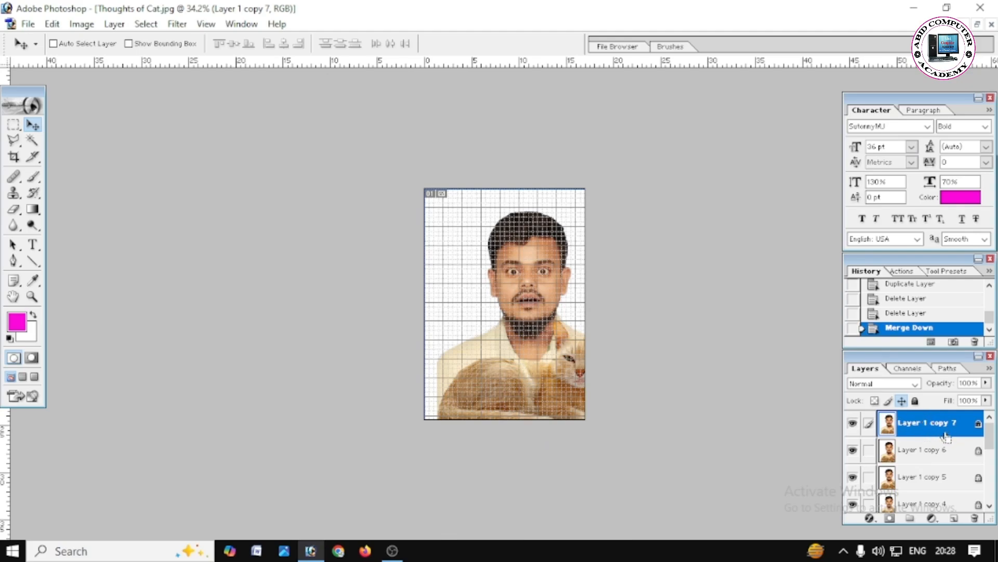
key("ctrl+e")
key("ctrl+e")
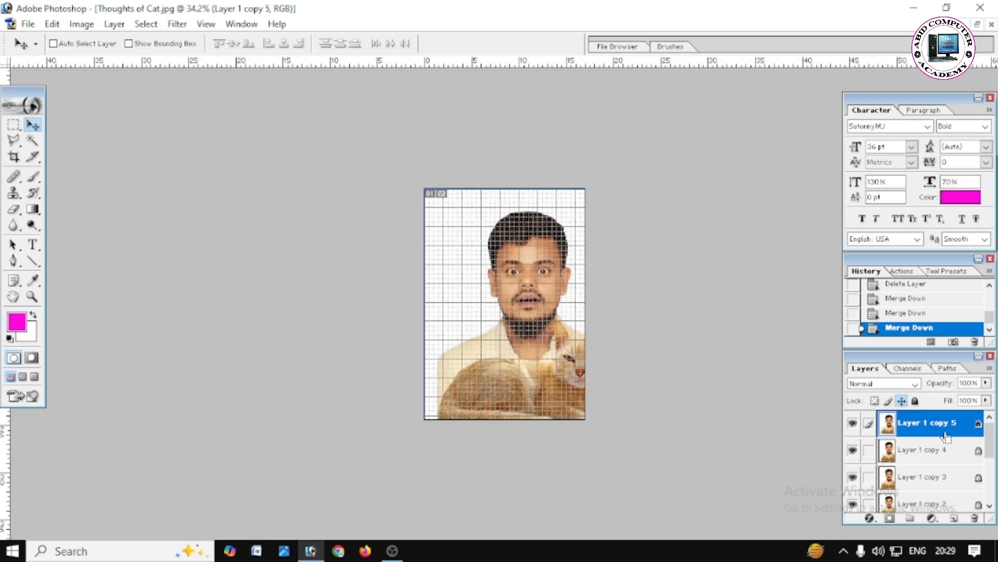
key("ctrl+e")
key("ctrl+e")
key("ctrl+e")
key("ctrl+e")
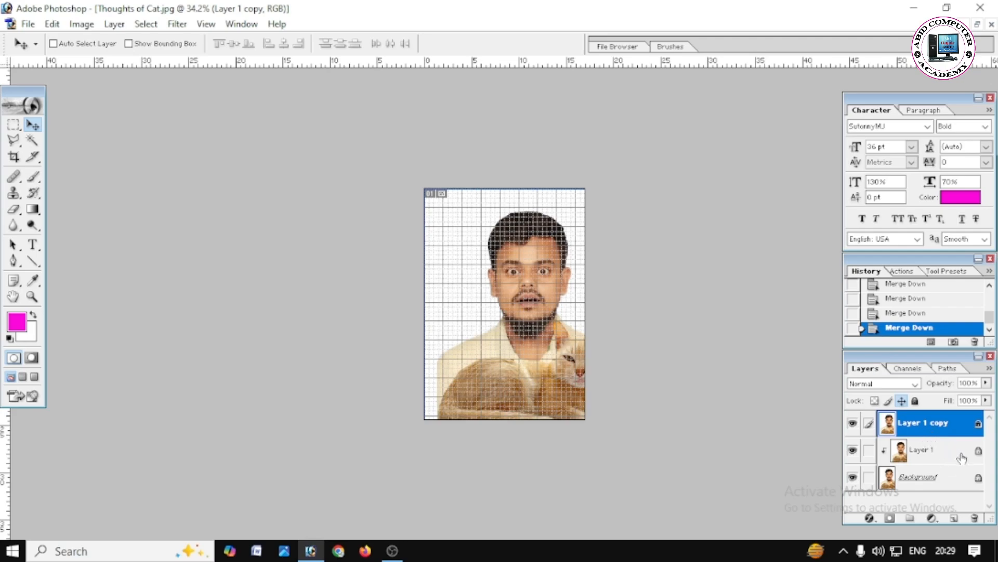
Step: Delete the merged layer Layer 1 copy, leaving Layer 1 above the Background
left_click(933, 448)
left_click(920, 435)
right_click(921, 435)
left_click(867, 301)
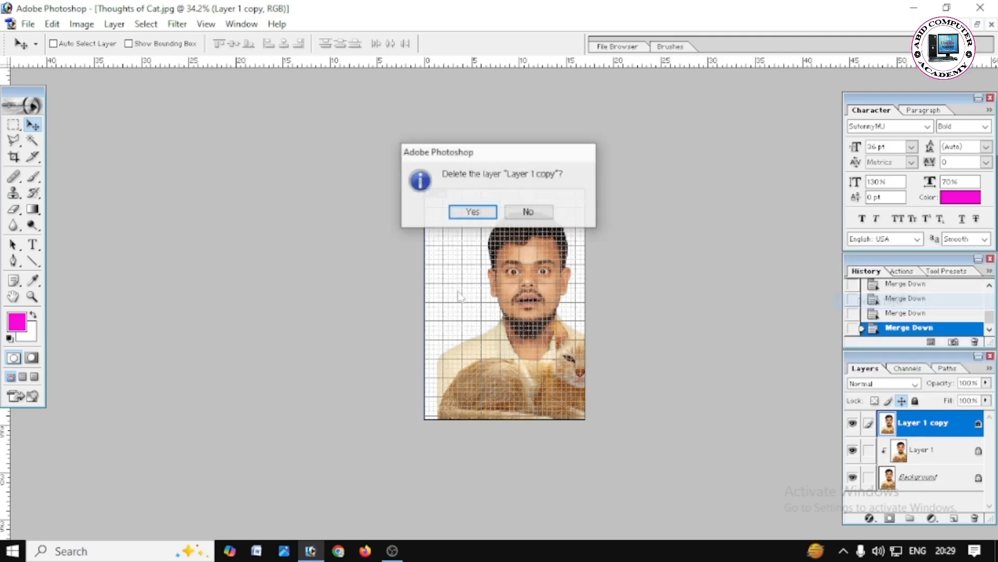
left_click(457, 213)
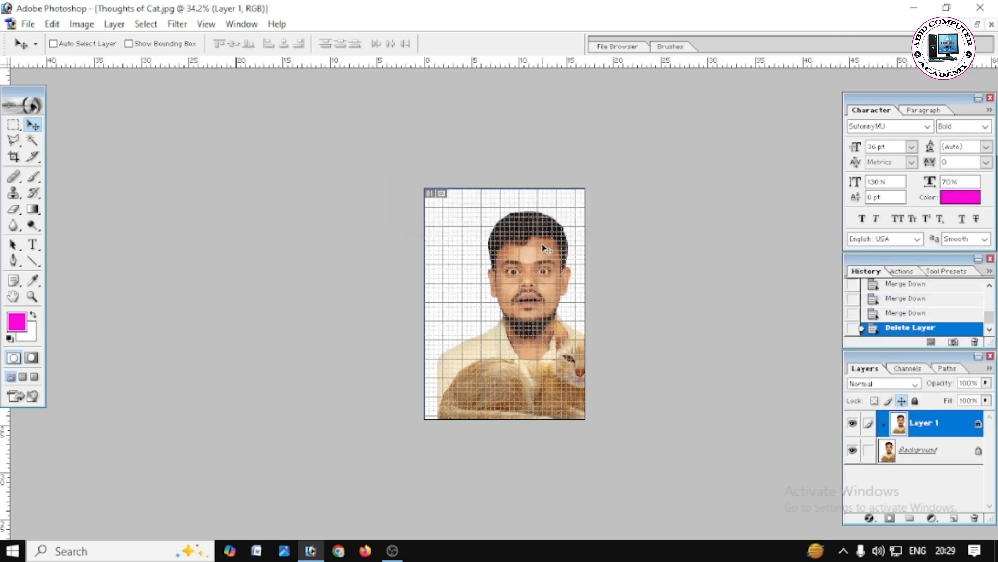